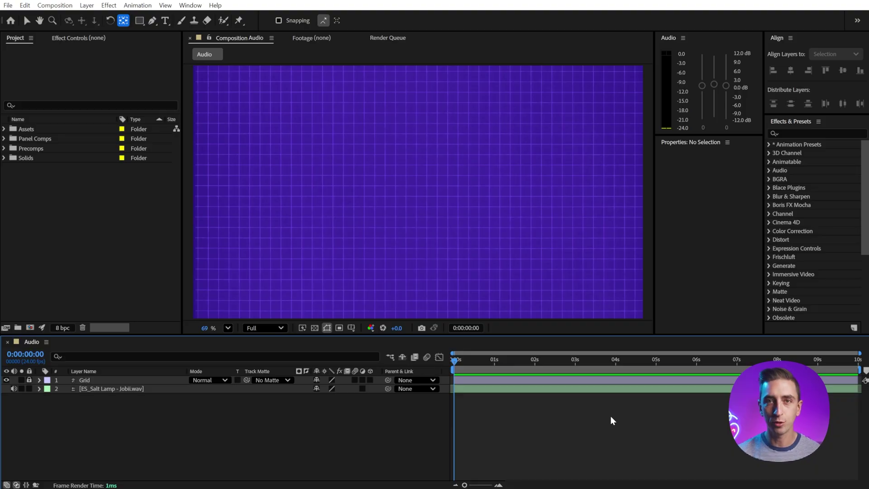
- Open the panel list and select the ES_Salt Lamp music layer
click(670, 45)
click(190, 5)
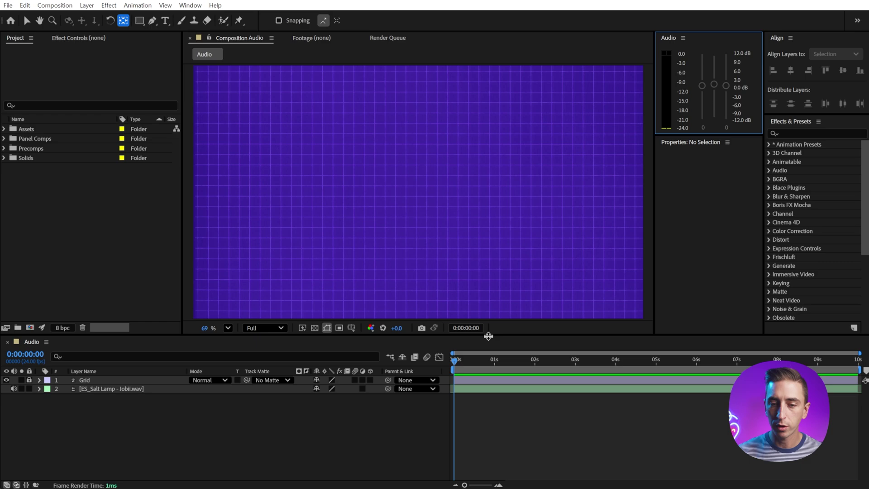
click(106, 389)
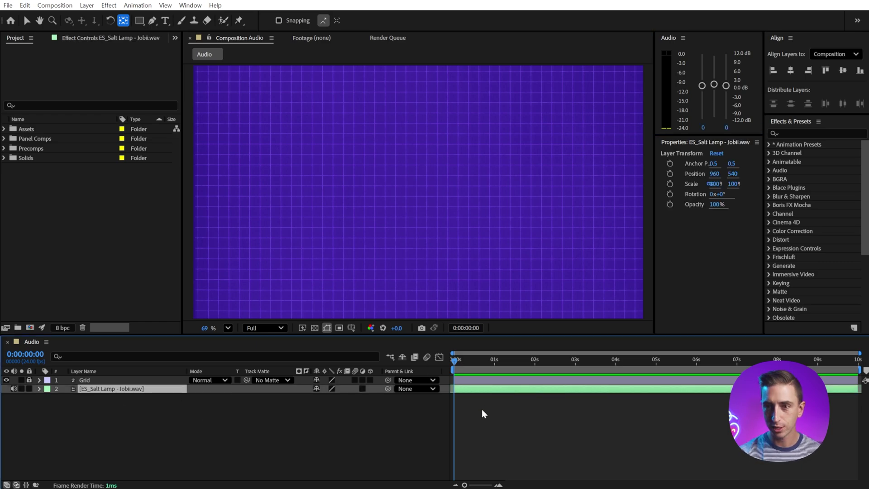
- Preview the composition several times to watch the audio meters, then move the playhead to 0:00:00:14
key(space)
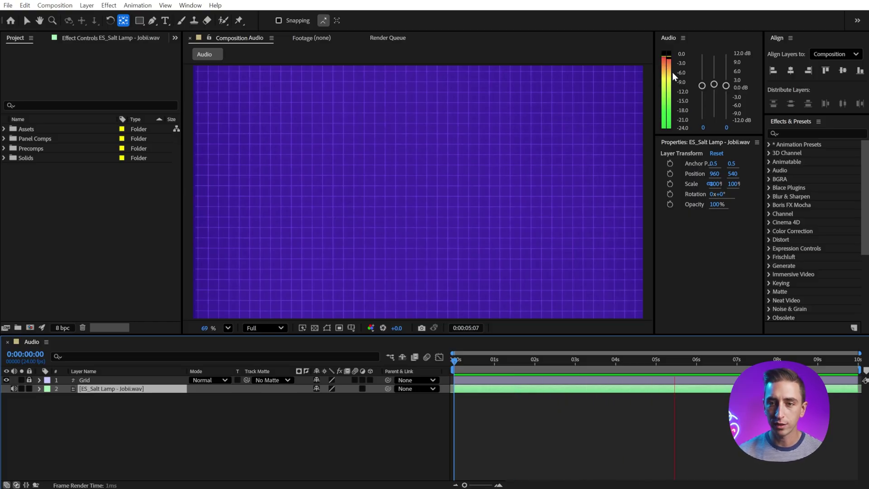
key(space)
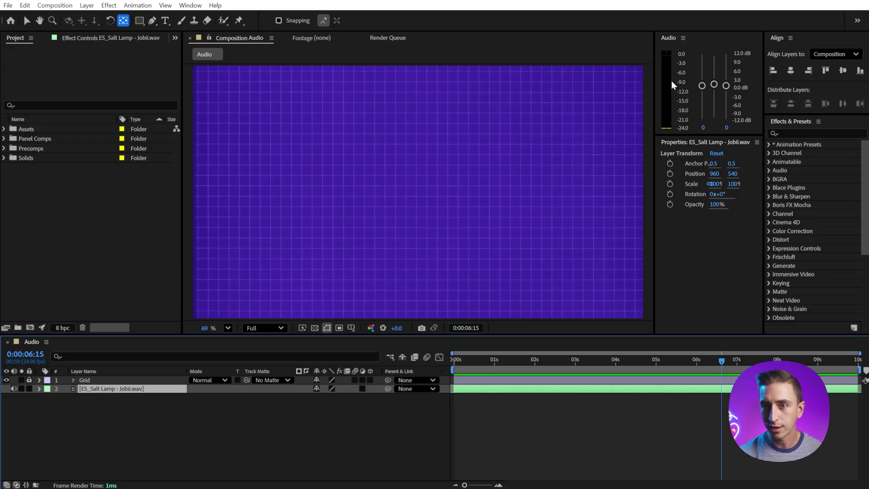
key(space)
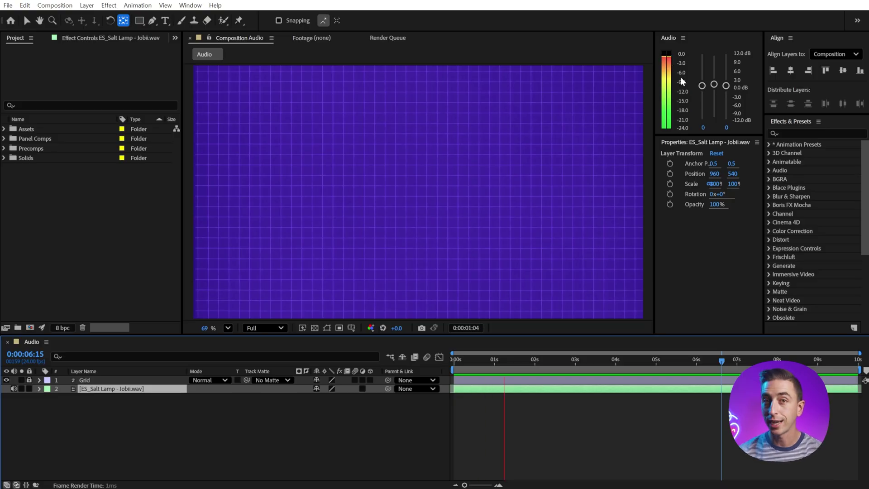
key(space)
key(Home)
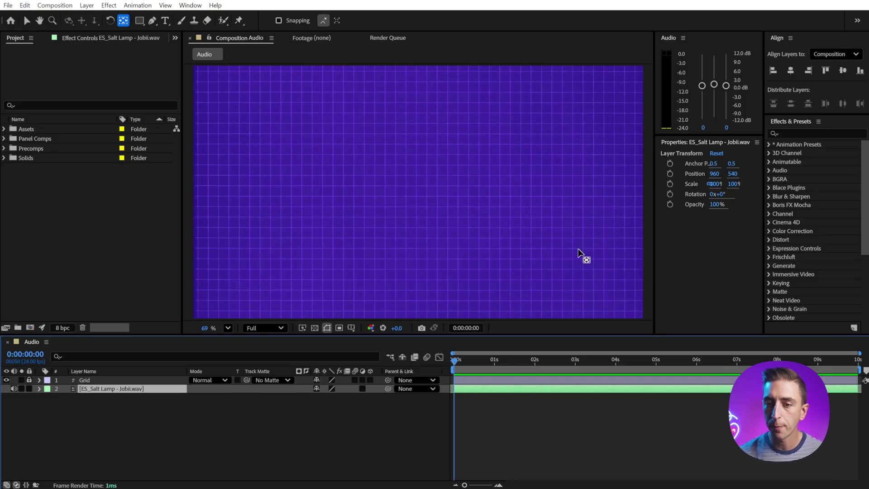
key(space)
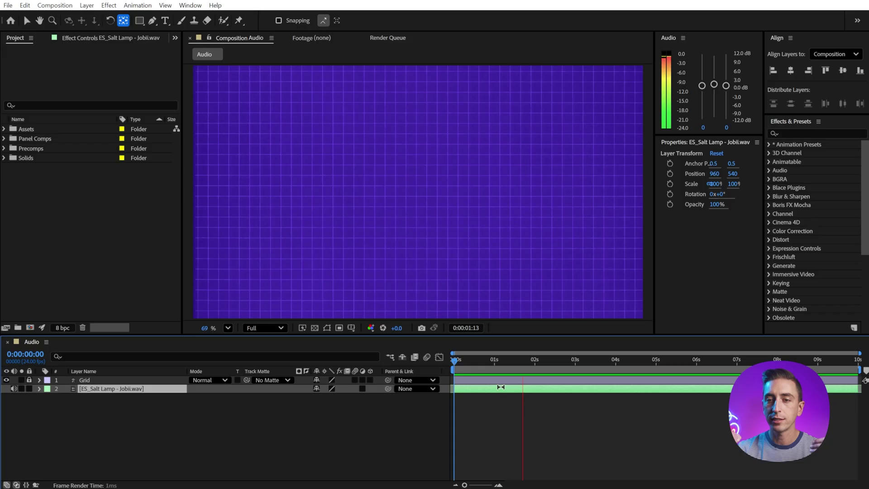
key(space)
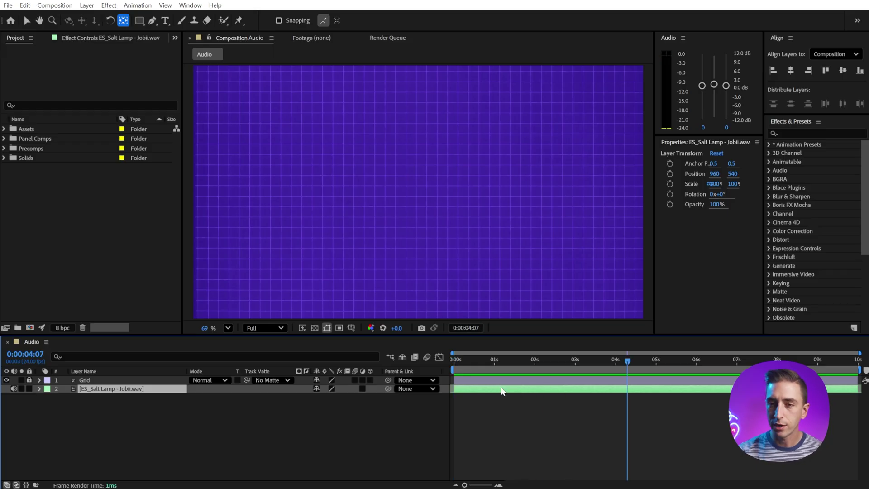
drag(627, 360, 501, 310)
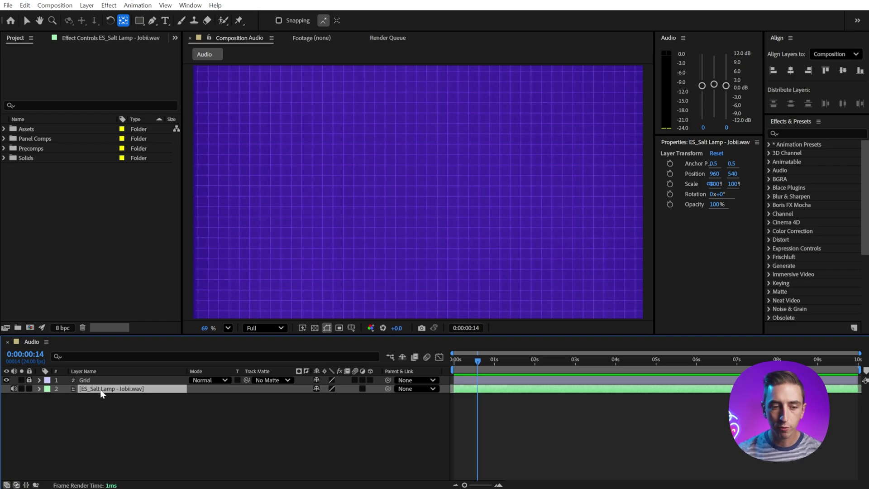
- Show the ES_Salt Lamp layer's waveform and its +0.00 dB Audio Levels together in the timeline
key(l)
key(l)
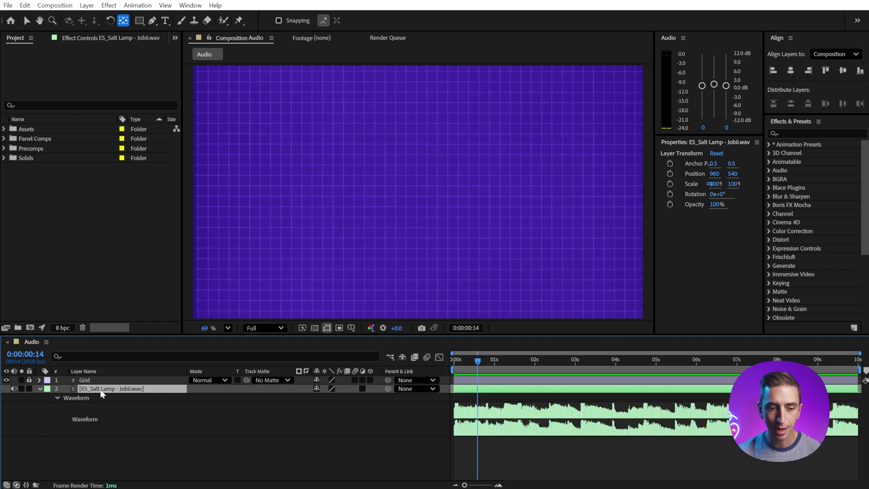
key(l)
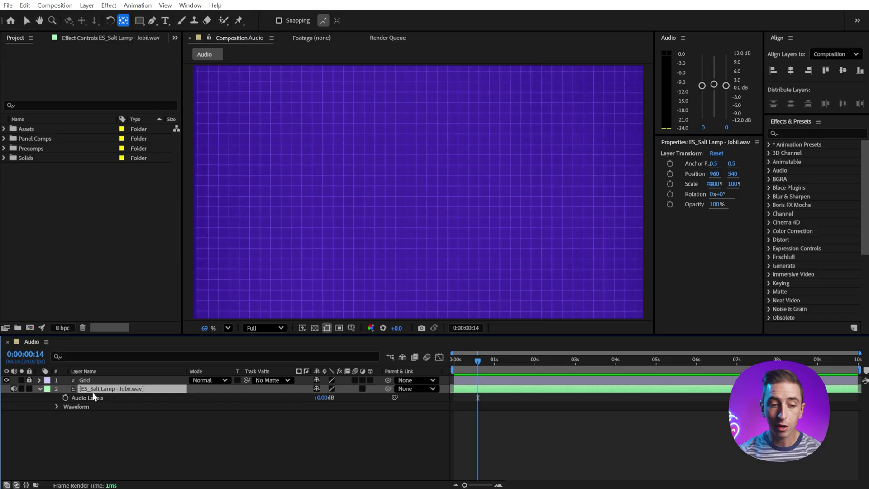
key(l)
key(l)
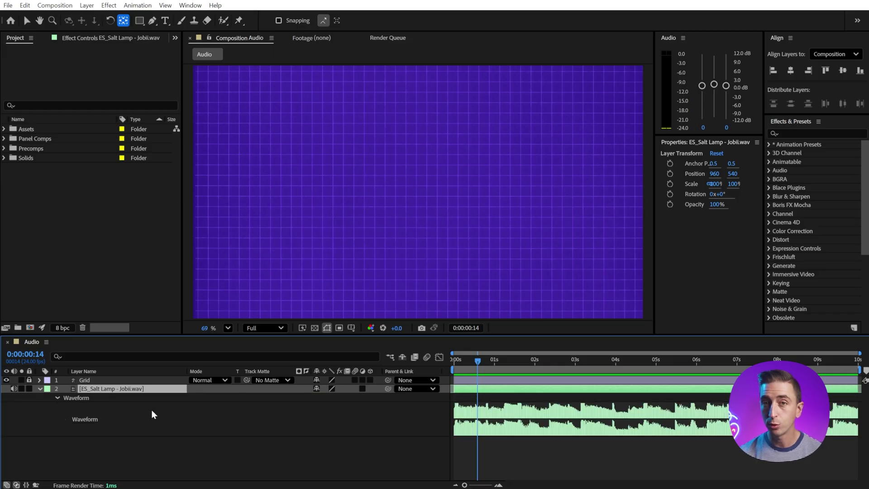
key(shift+l)
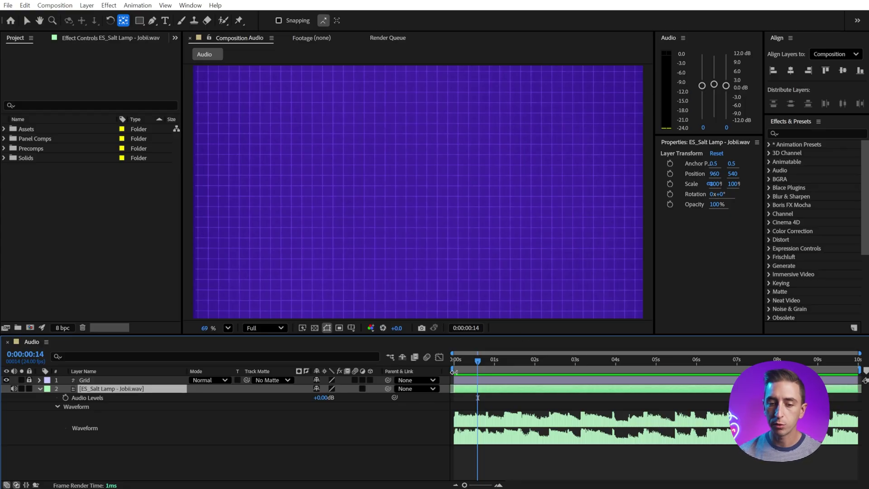
key(Home)
- While previewing, drag both channels down to about -10 dB, then up to about 2.5 dB
key(space)
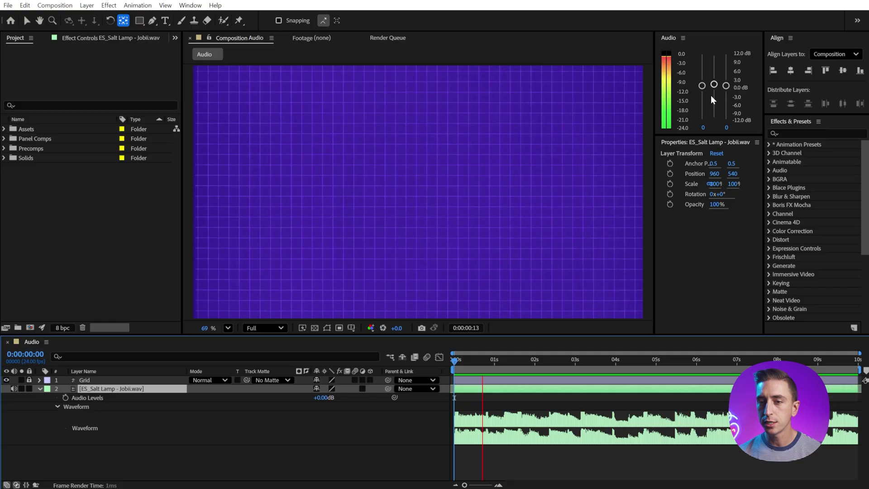
drag(714, 82, 715, 111)
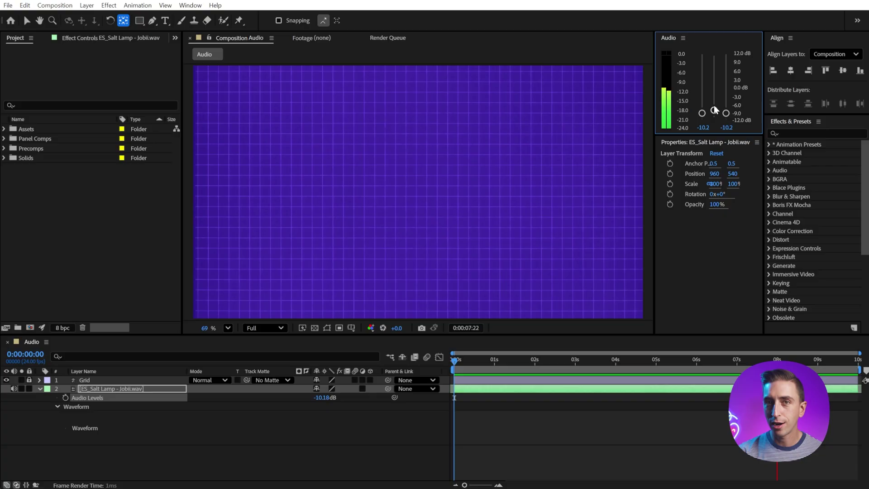
click(624, 404)
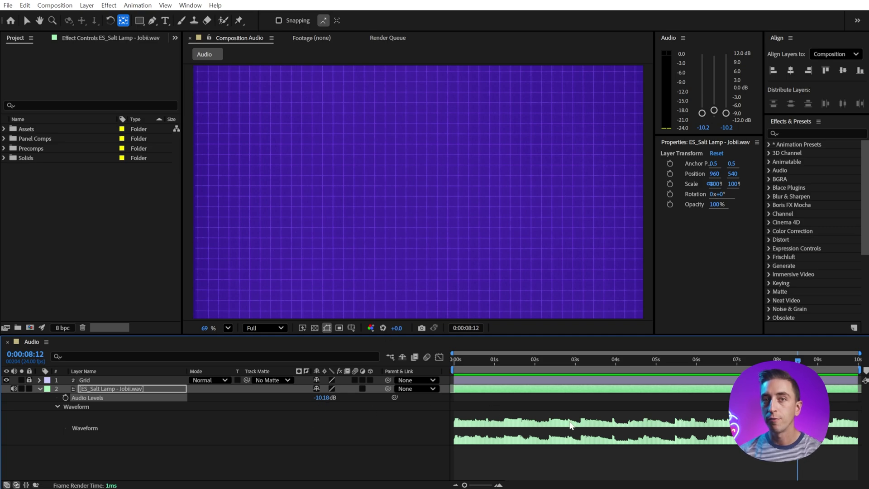
drag(714, 110, 714, 77)
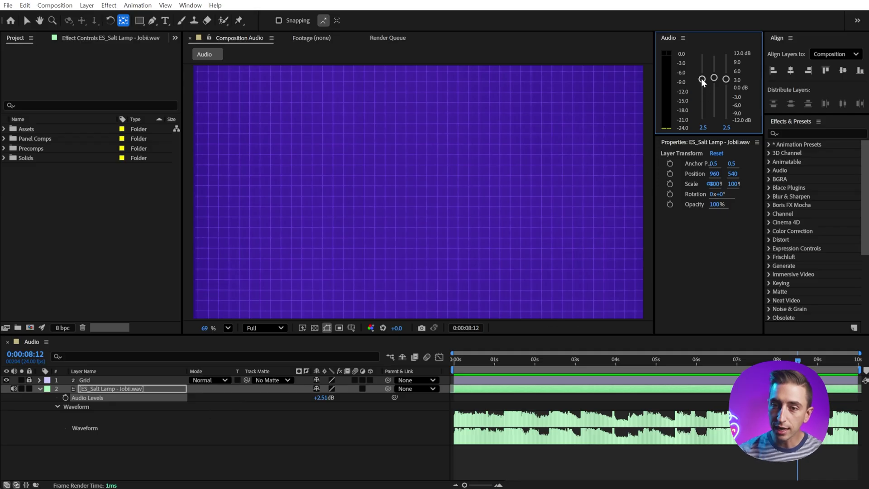
- Adjust the channels separately while previewing: left to -8.24 dB, right to 3.14 dB
drag(701, 81, 702, 109)
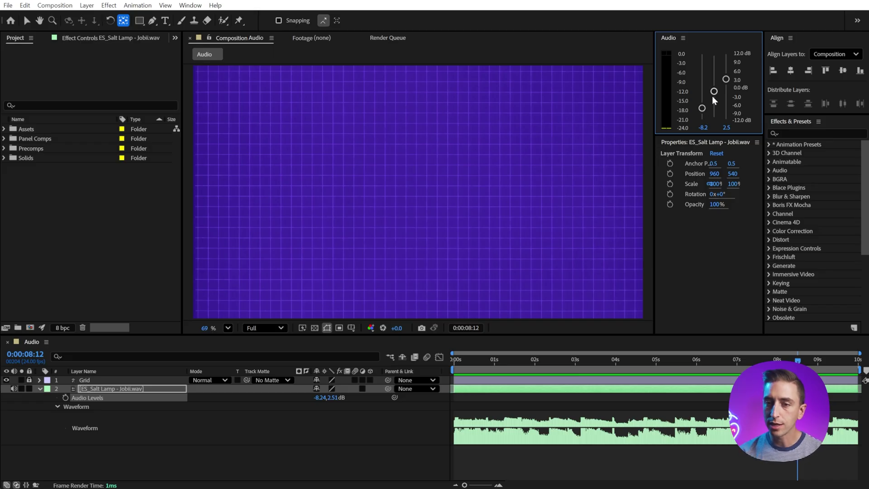
drag(725, 80, 726, 65)
drag(506, 356, 425, 365)
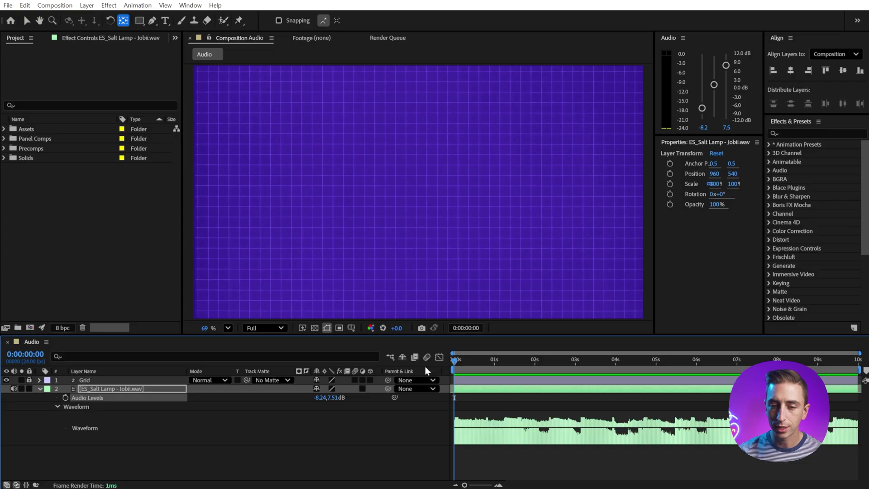
key(space)
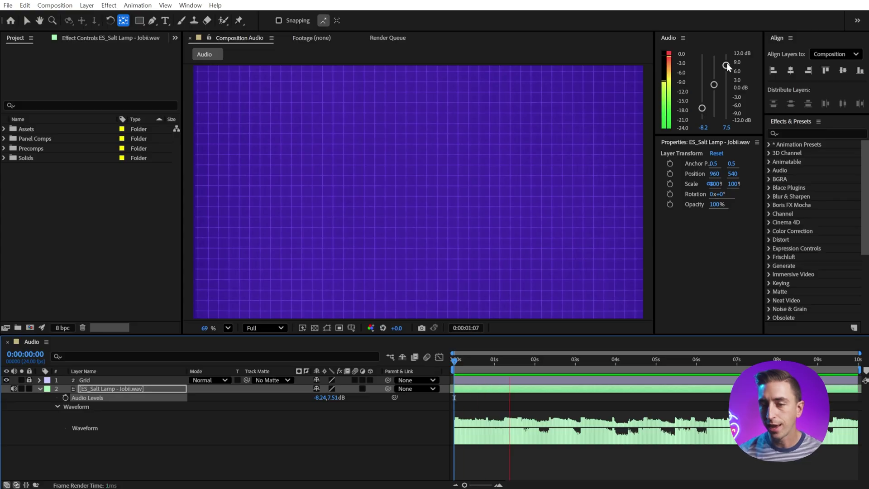
drag(726, 64, 725, 77)
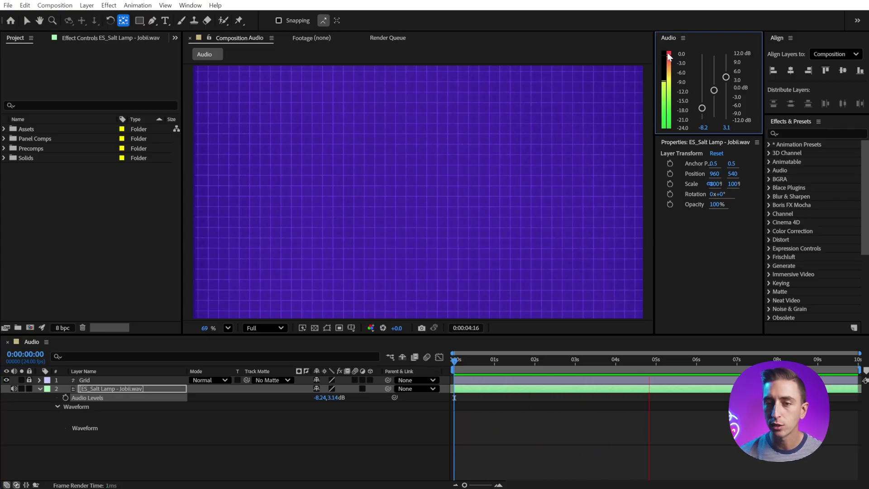
click(722, 72)
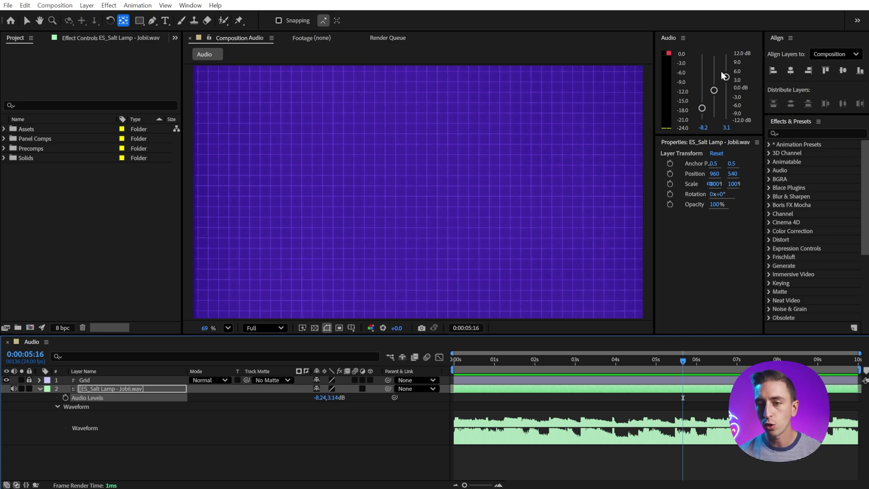
click(721, 72)
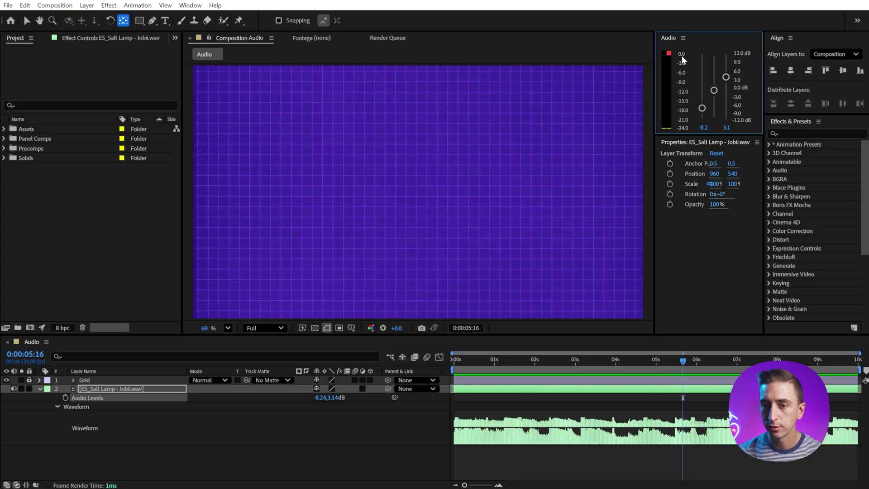
- Enter 0 dB in both the left and right channel level fields
text(0)
key(Tab)
text(0)
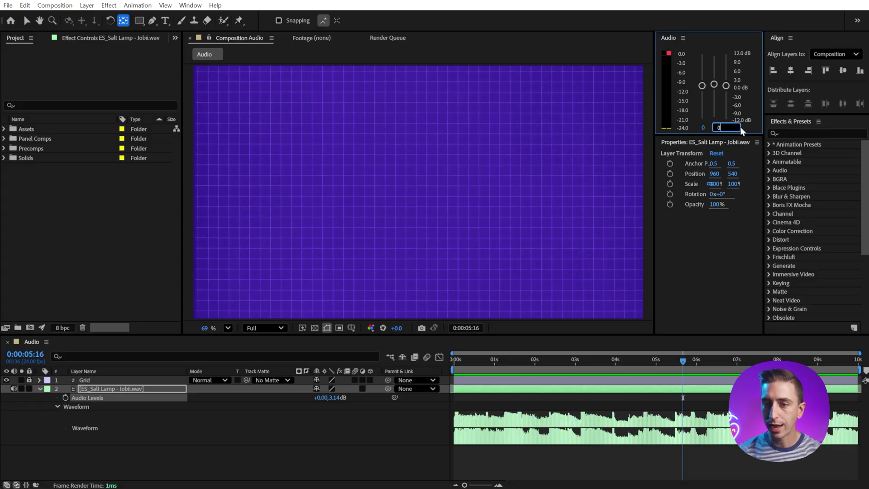
- Preview the music from the start of the composition and stop playback
drag(476, 366, 449, 365)
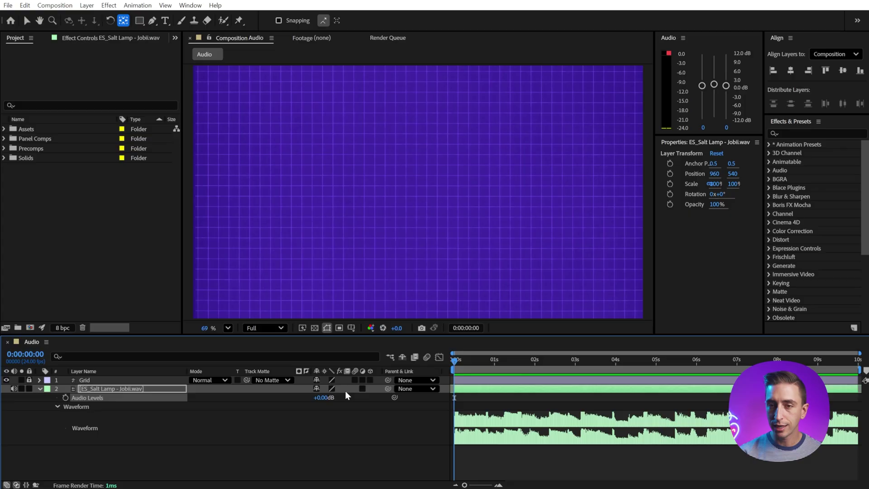
key(space)
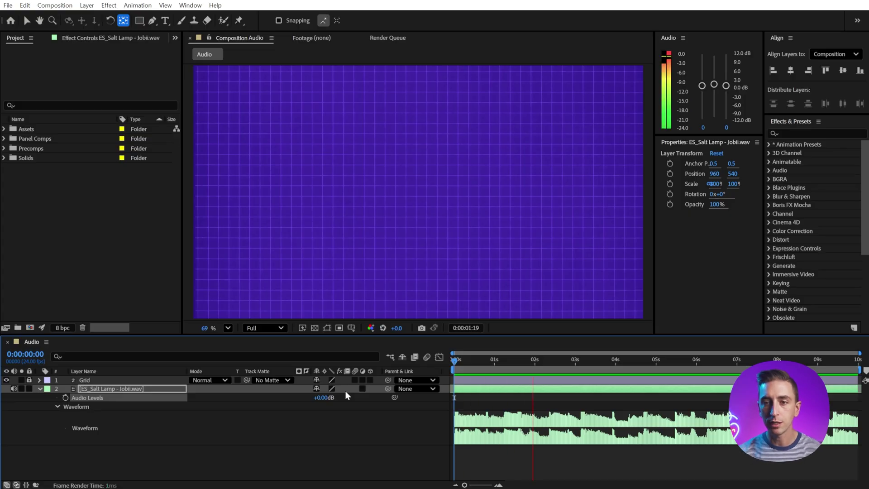
click(670, 54)
click(563, 433)
key(Home)
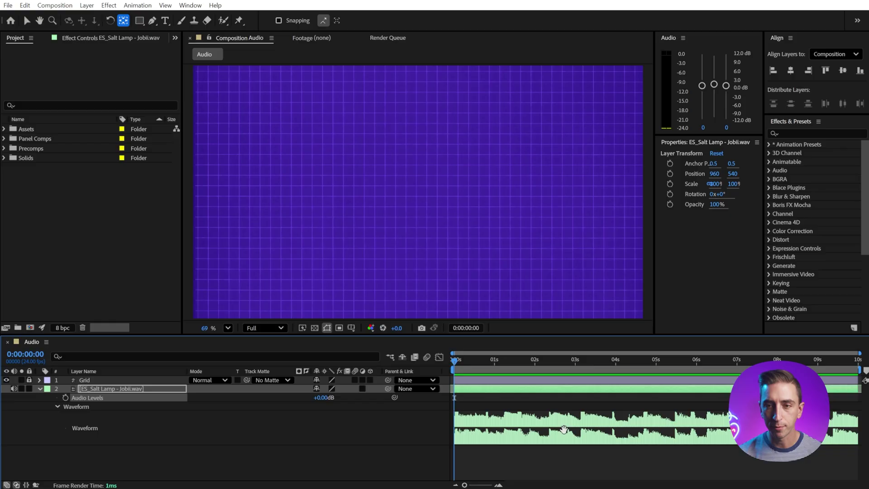
key(space)
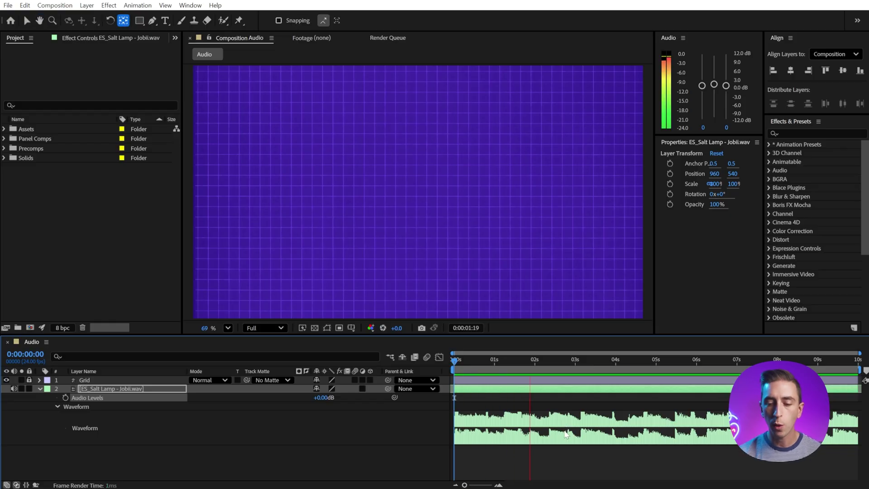
key(space)
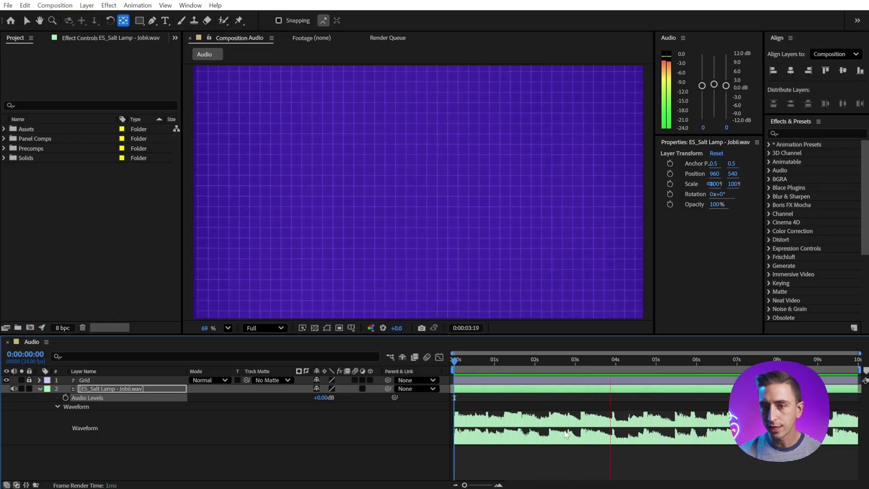
click(711, 359)
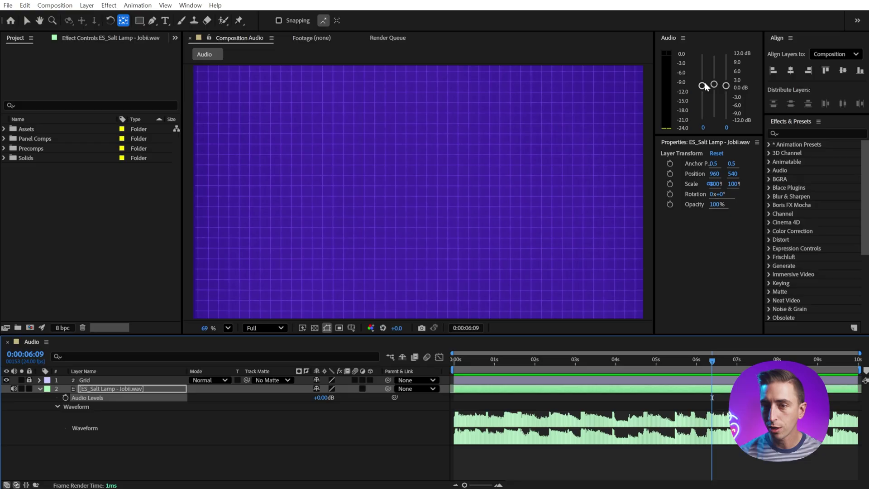
- Split the channel levels to -8.13 dB left and 5.38 dB right
drag(702, 85, 725, 71)
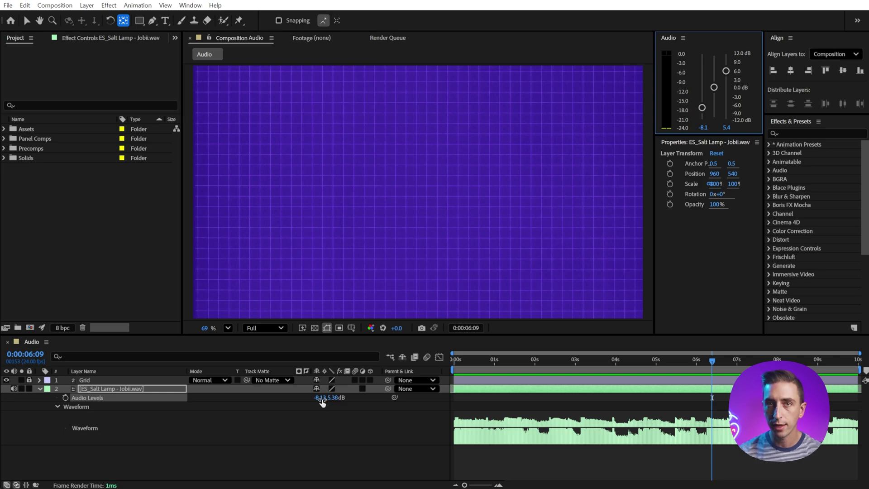
click(432, 390)
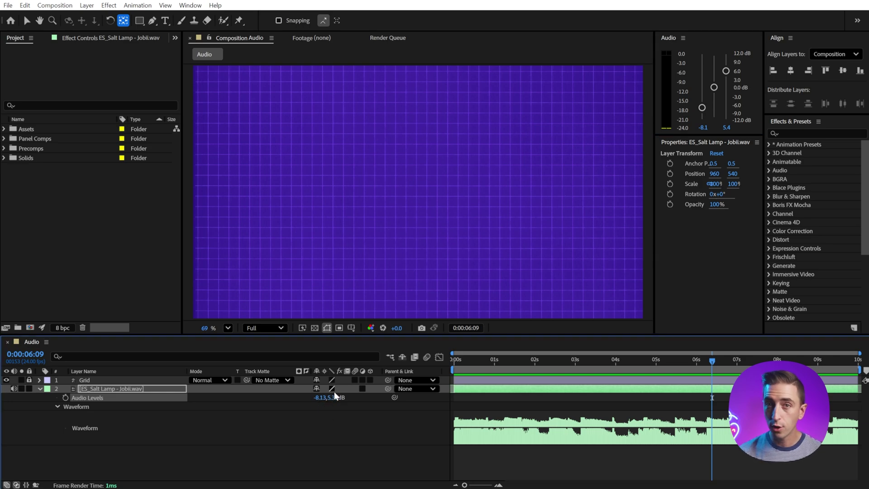
right_click(99, 397)
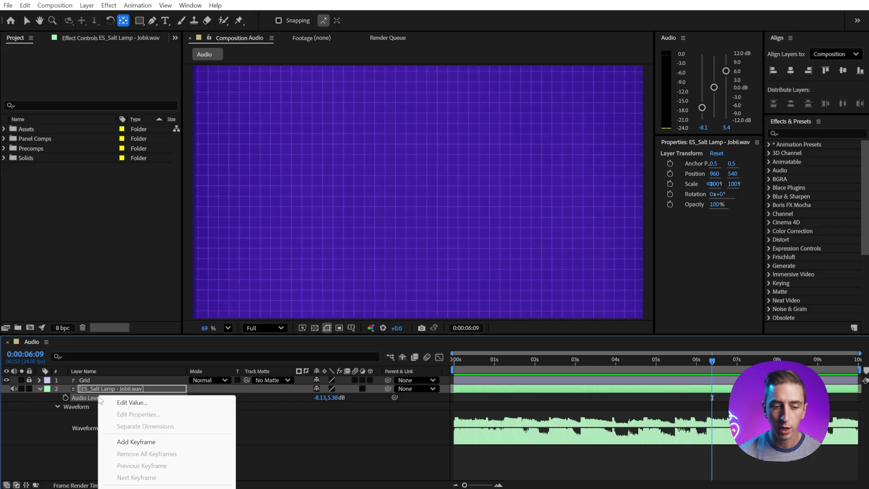
click(359, 401)
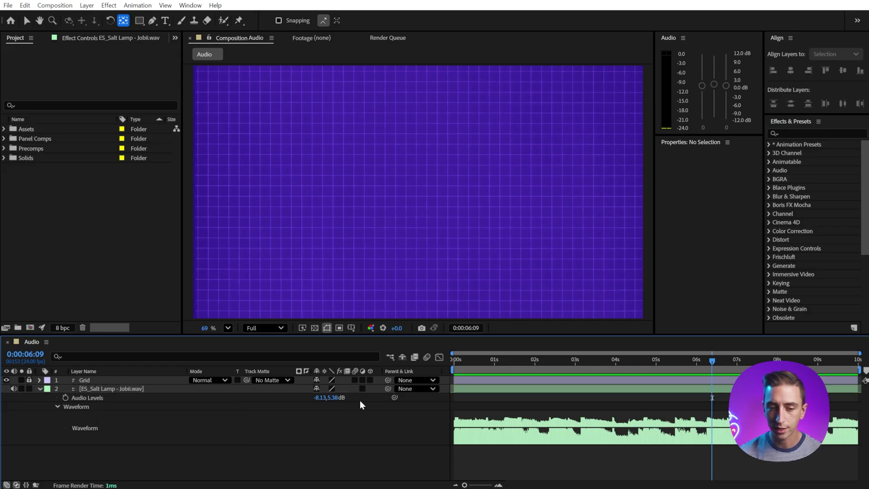
- Reset the ES_Salt Lamp layer's Audio Levels to +0.00 dB from the property's context menu
click(527, 389)
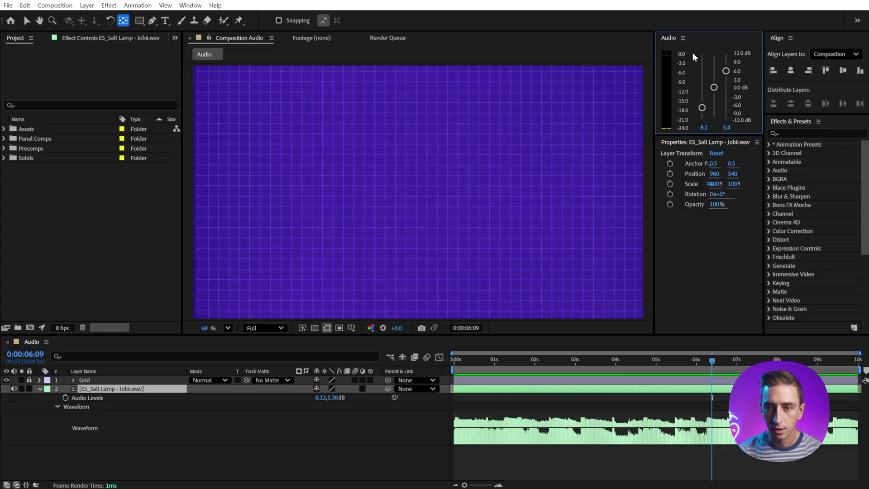
right_click(92, 398)
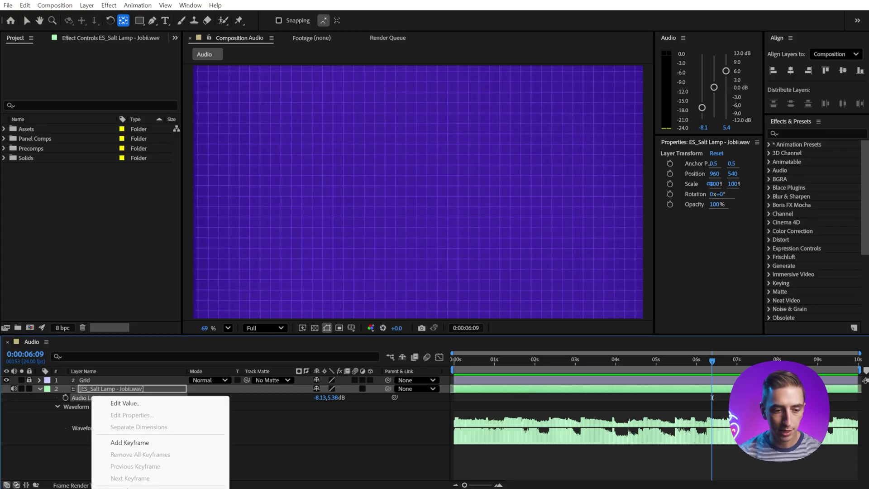
click(129, 486)
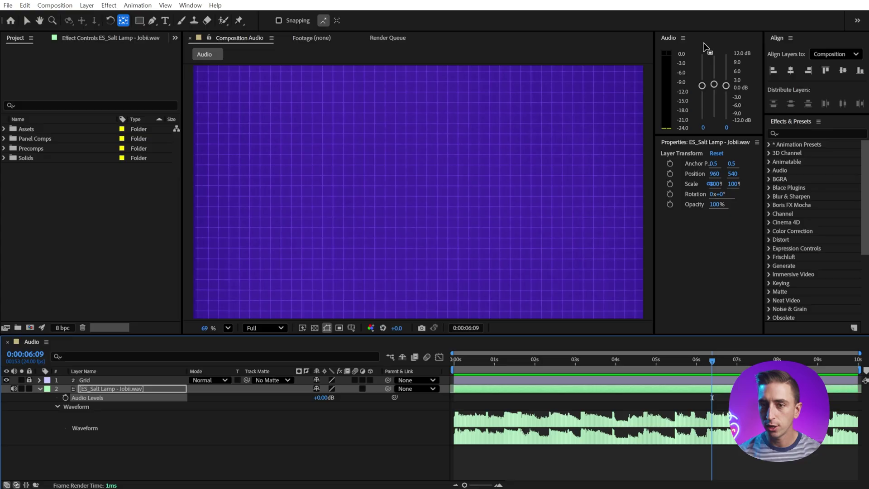
- Switch the Audio panel's level units to Percentage in Audio Options
click(683, 38)
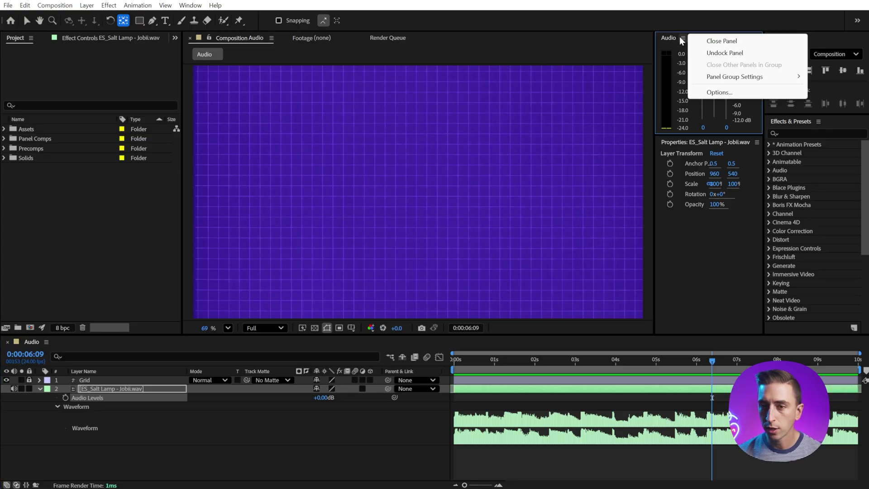
click(704, 92)
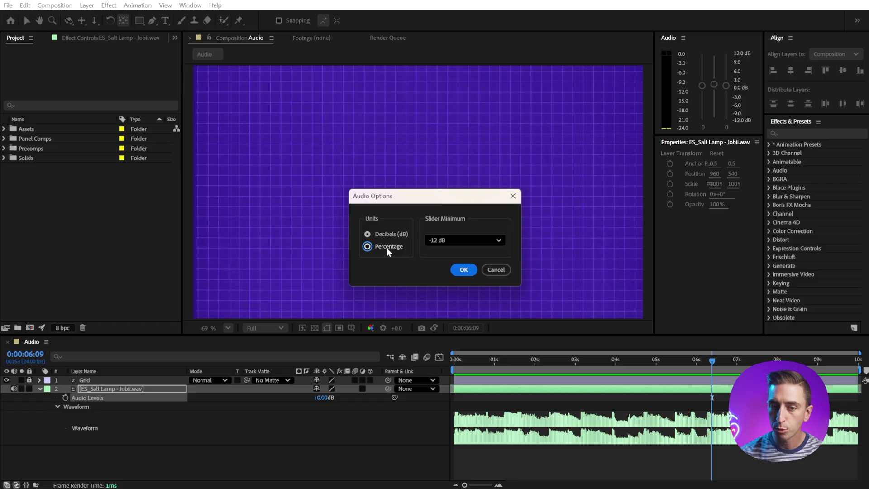
click(387, 248)
click(458, 271)
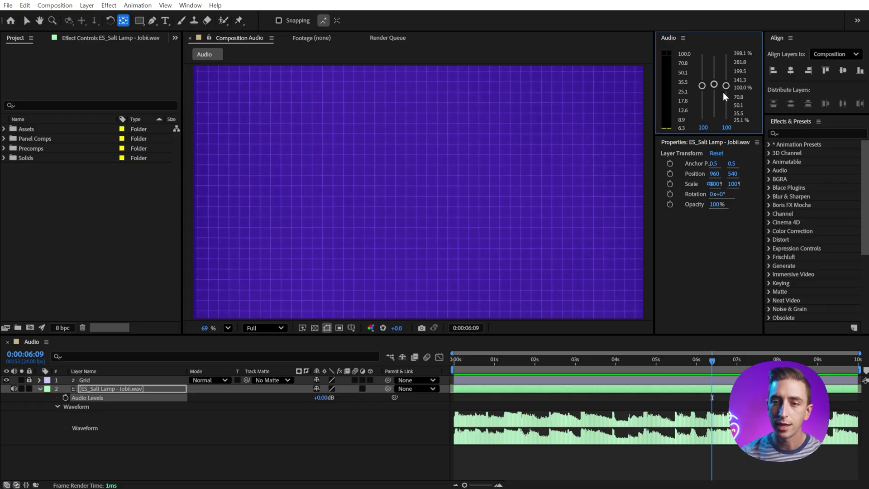
- Set the Audio Options back to Decibels with a -36 dB slider minimum
click(683, 37)
click(709, 95)
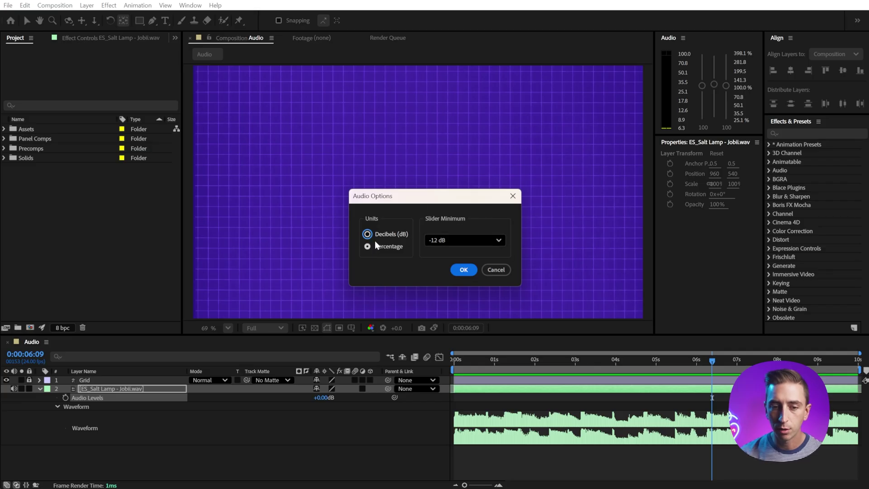
click(464, 245)
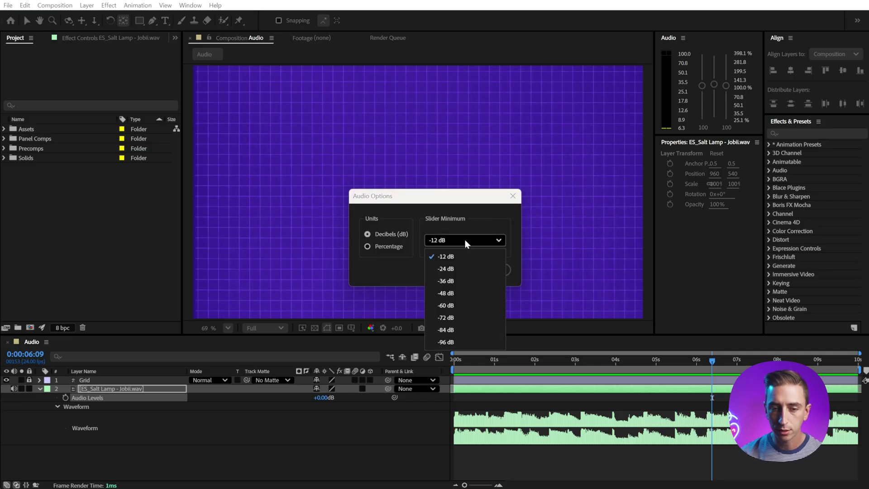
click(455, 281)
click(468, 273)
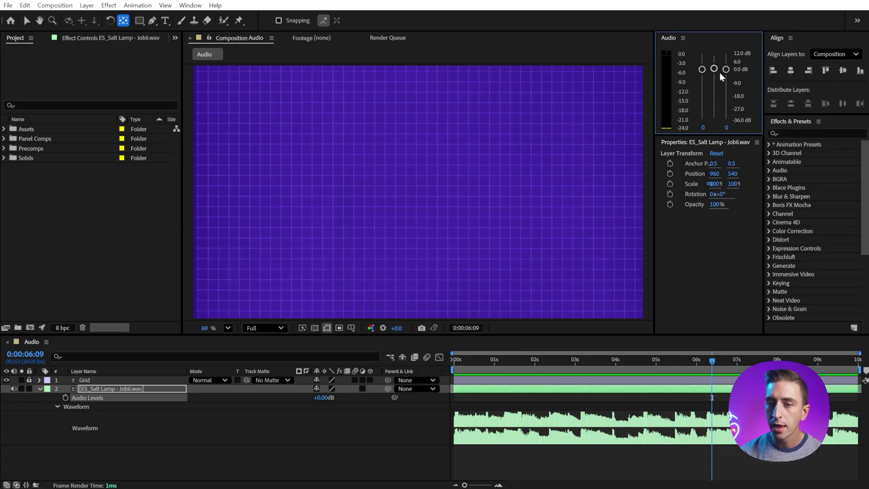
- Lower both channels to the -36 dB minimum, then briefly enlarge the meters and zoom the timeline
drag(715, 72, 716, 125)
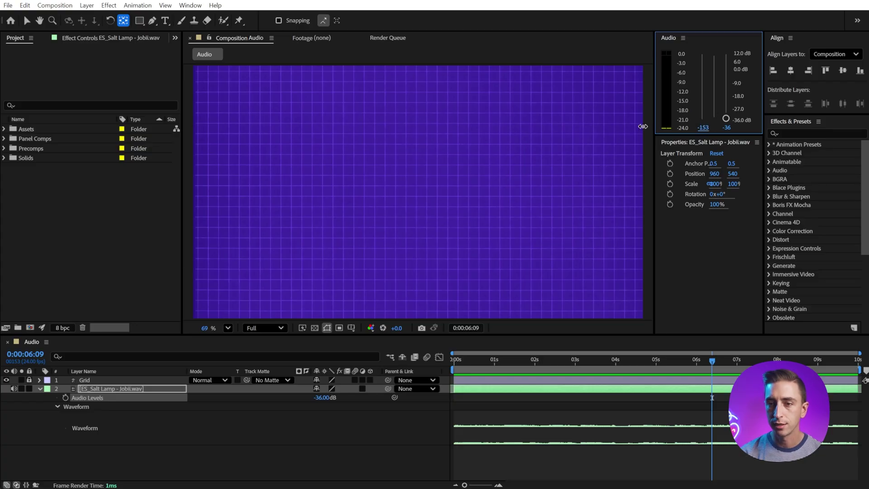
drag(683, 134, 705, 315)
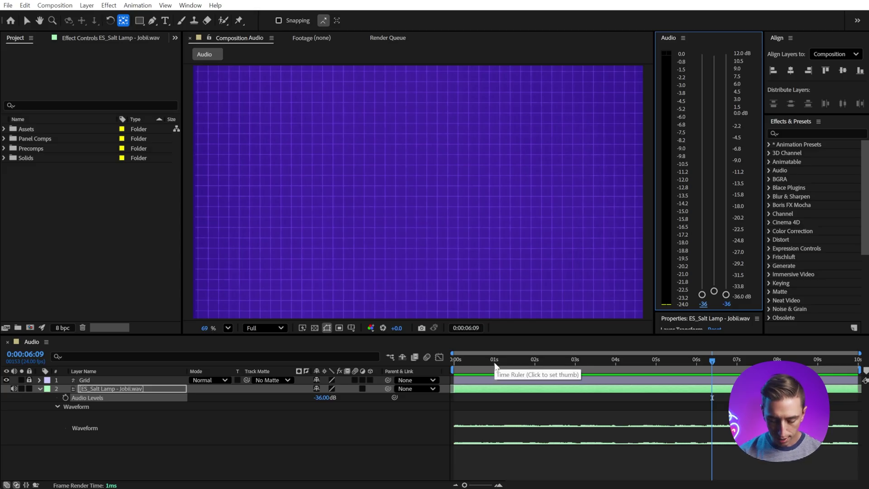
key(Home)
key(equal)
key(equal)
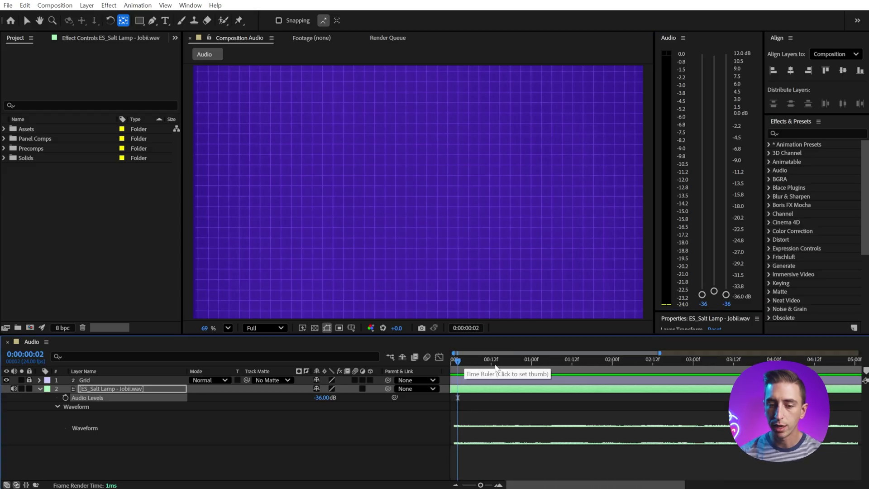
key(minus)
key(minus)
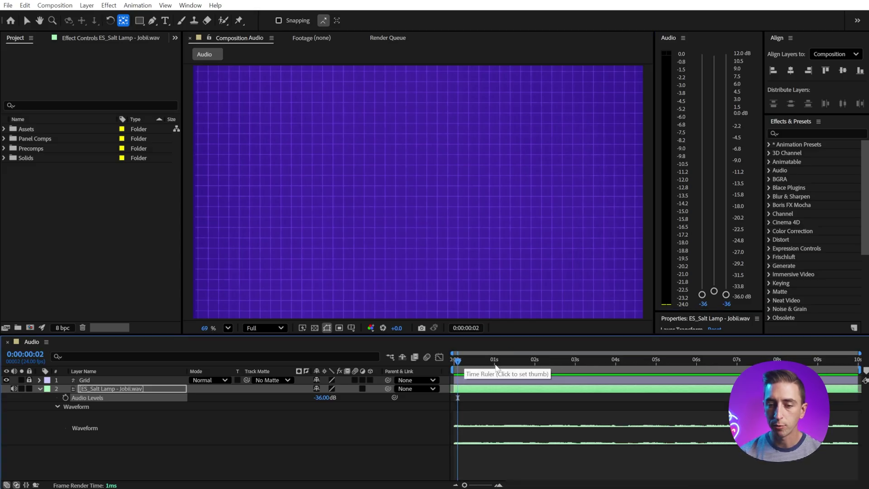
drag(701, 313, 700, 107)
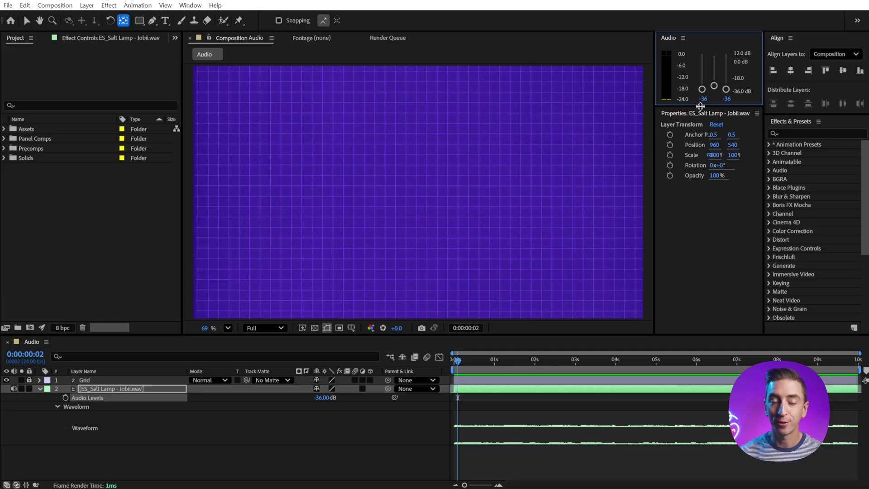